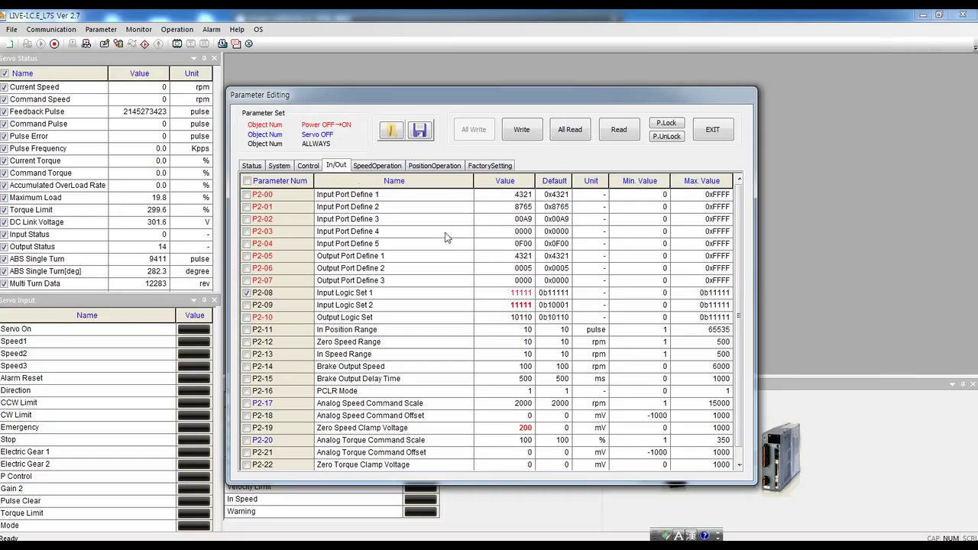
# Set Pin1 of Input Logic Set 1 (P2-08) to 0: B and write it to the drive.
pyautogui.doubleClick(524, 293)
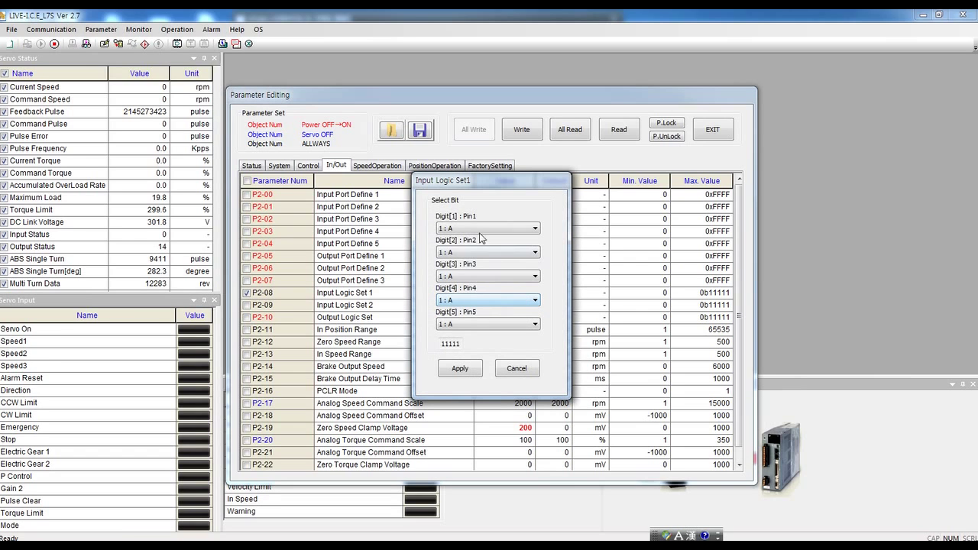
pyautogui.click(487, 229)
pyautogui.click(459, 240)
pyautogui.click(460, 369)
pyautogui.click(522, 131)
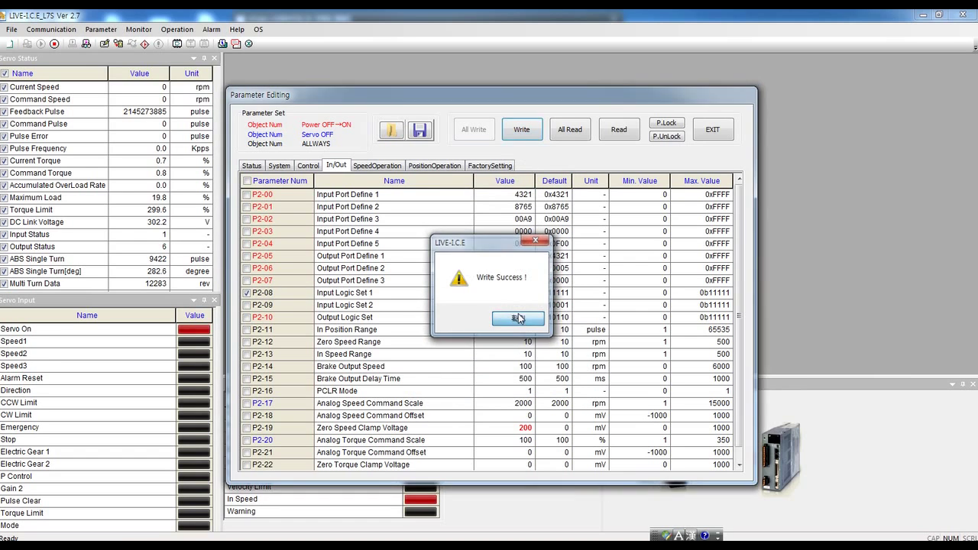
pyautogui.click(517, 310)
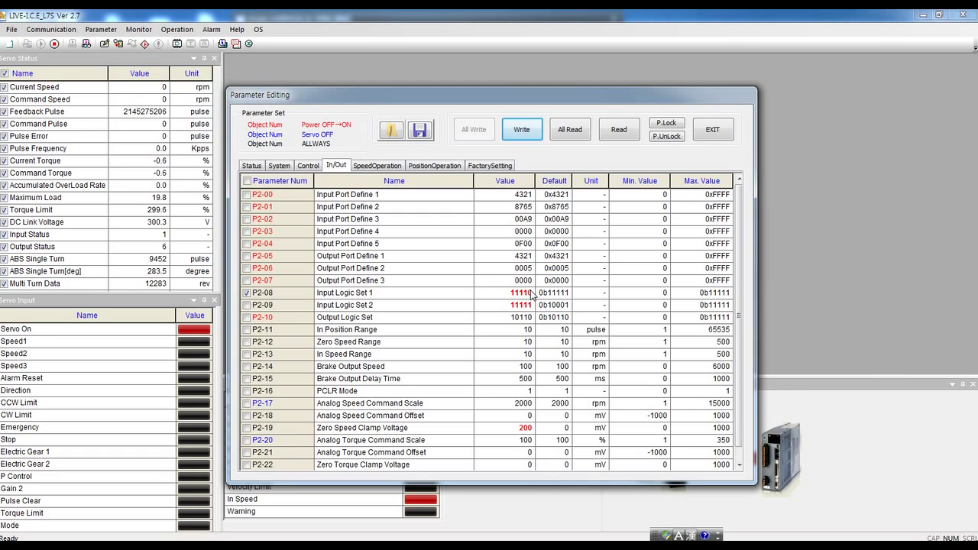
# Return Pin1 of Input Logic Set 1 (P2-08) to 1: A and write it to the drive.
pyautogui.doubleClick(534, 293)
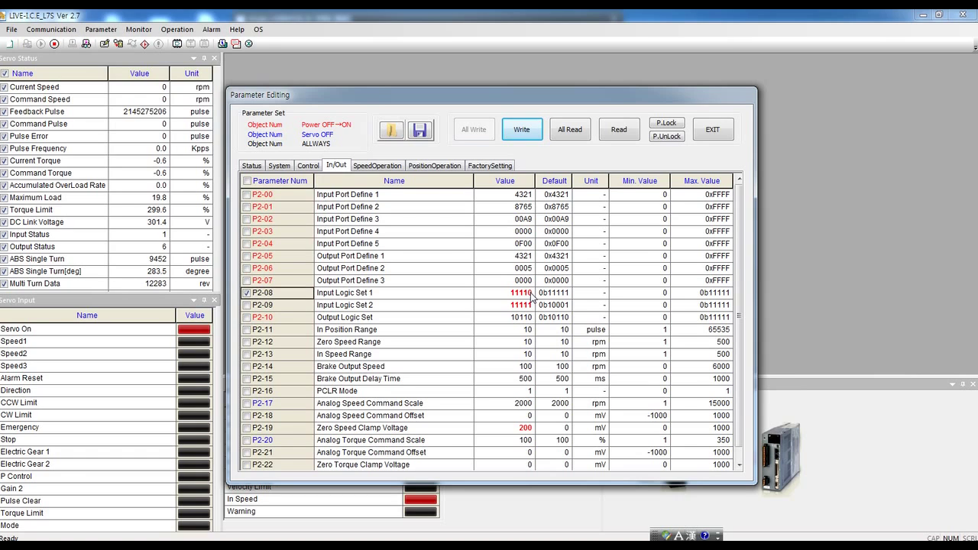
pyautogui.click(487, 229)
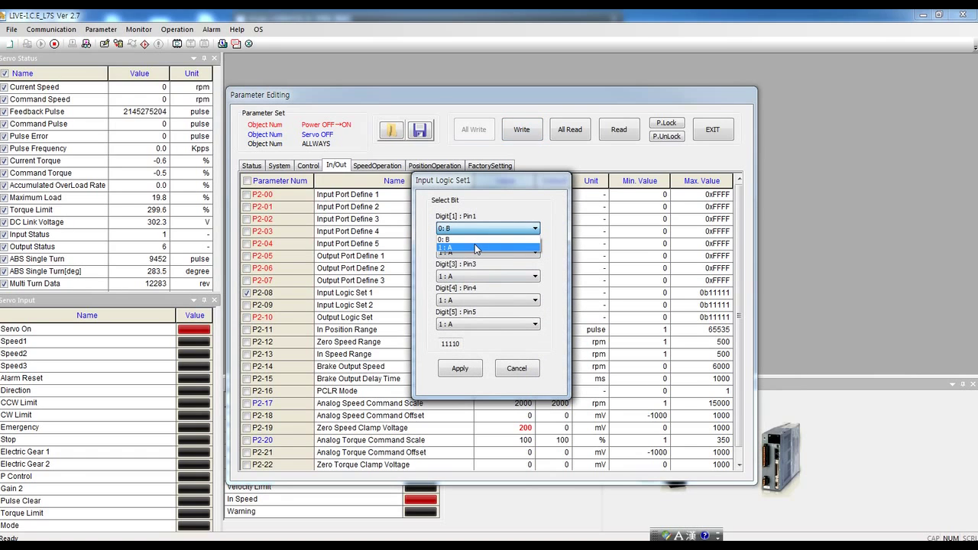
pyautogui.click(475, 246)
pyautogui.click(459, 368)
pyautogui.click(522, 130)
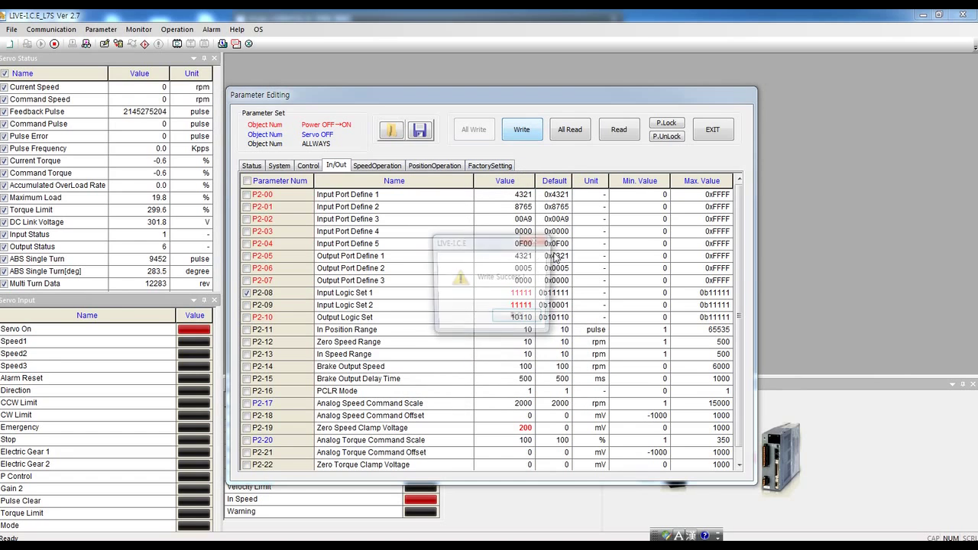
pyautogui.click(522, 327)
# In the system parameters, set Servo Lock to 1: Use in Function Select Bit (P0-17) and write it to the drive.
pyautogui.click(279, 165)
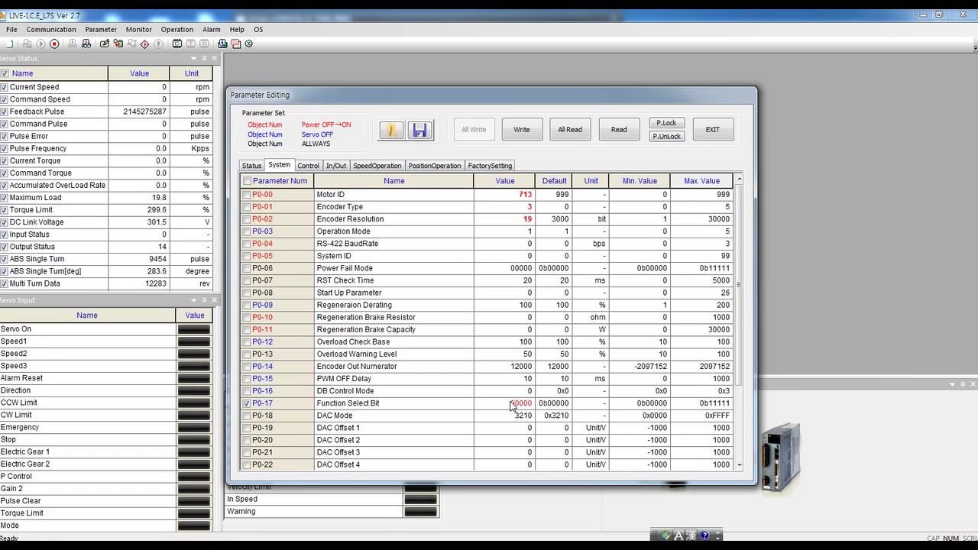
pyautogui.doubleClick(522, 408)
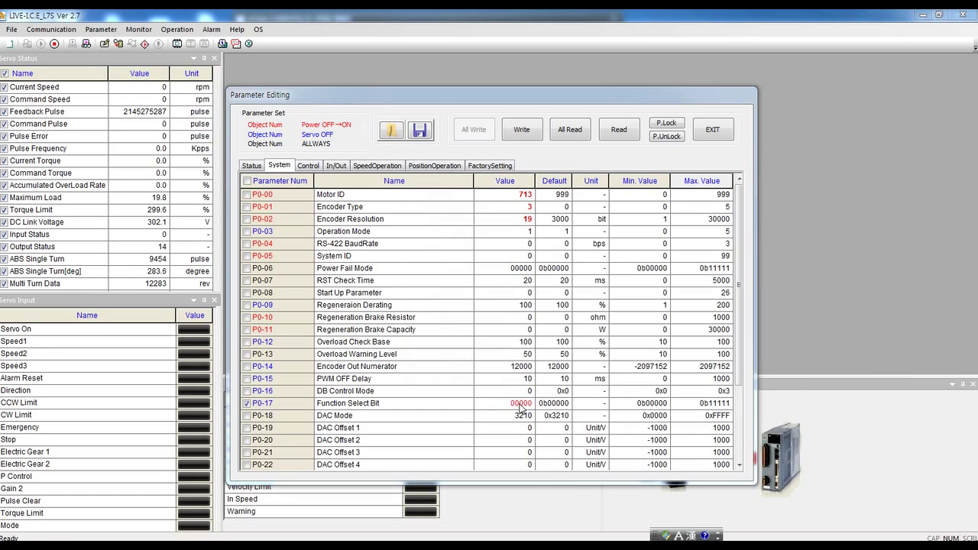
pyautogui.click(475, 249)
pyautogui.click(463, 267)
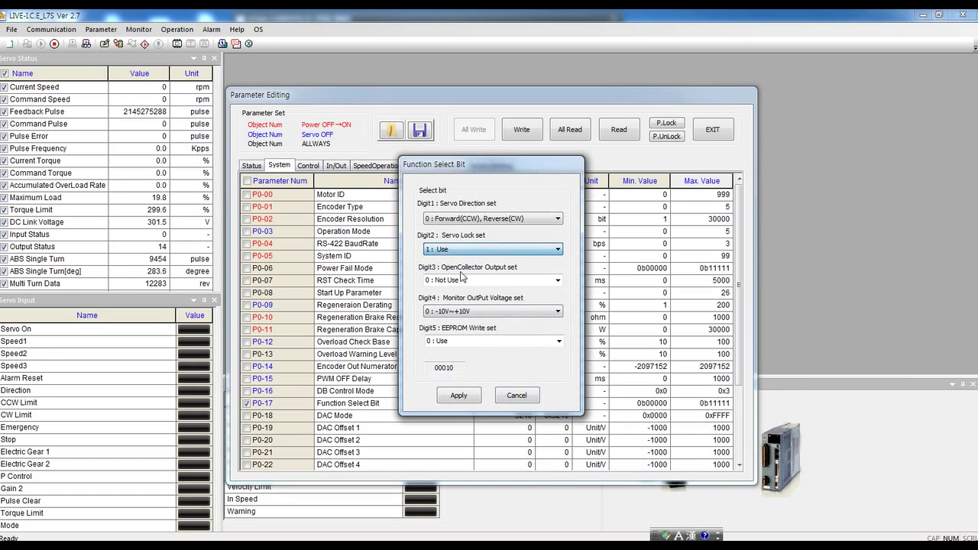
pyautogui.click(460, 395)
pyautogui.click(521, 131)
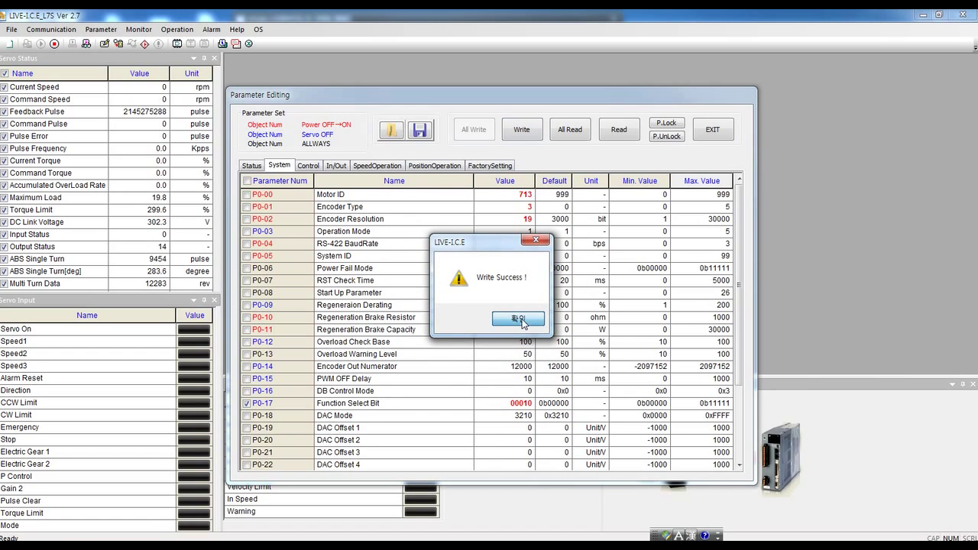
pyautogui.click(518, 320)
# In the input/output parameters, select 1: A for Pin1 of Input Logic Set 1 (P2-08) and write it to the drive.
pyautogui.click(335, 165)
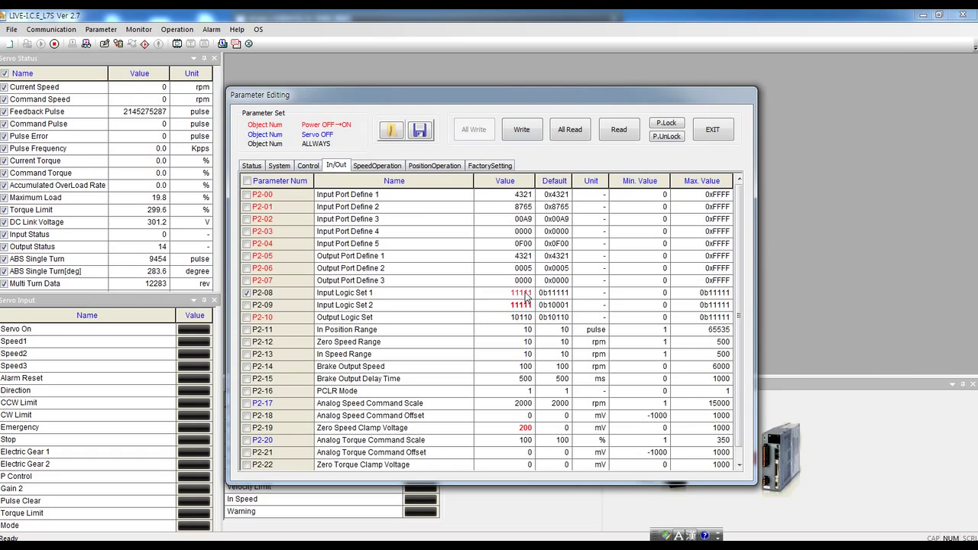
pyautogui.doubleClick(508, 292)
pyautogui.click(480, 228)
pyautogui.click(473, 246)
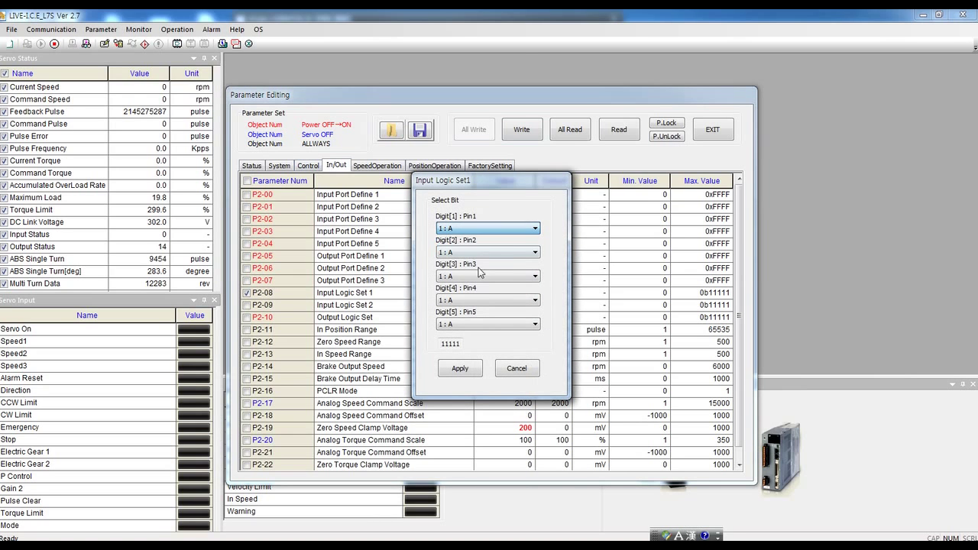
pyautogui.click(460, 369)
pyautogui.click(523, 129)
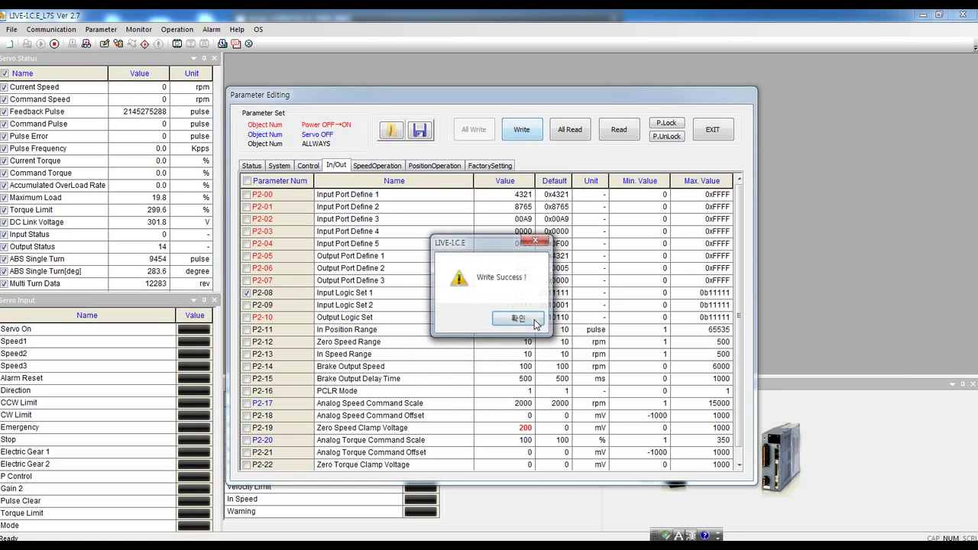
pyautogui.click(518, 320)
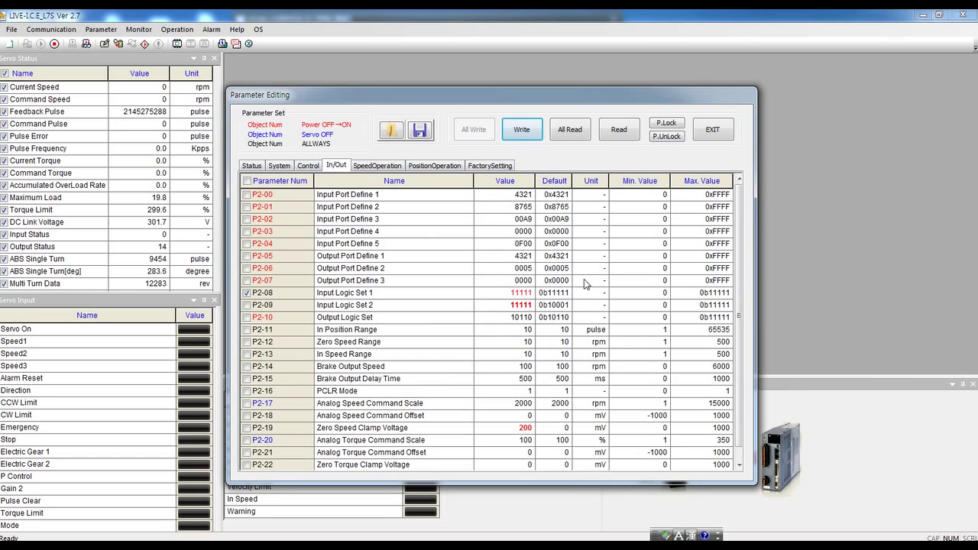
# Switch Pin1 of Input Logic Set 1 (P2-08) to 0: B and write the change to the drive.
pyautogui.doubleClick(528, 295)
pyautogui.click(527, 229)
pyautogui.click(484, 245)
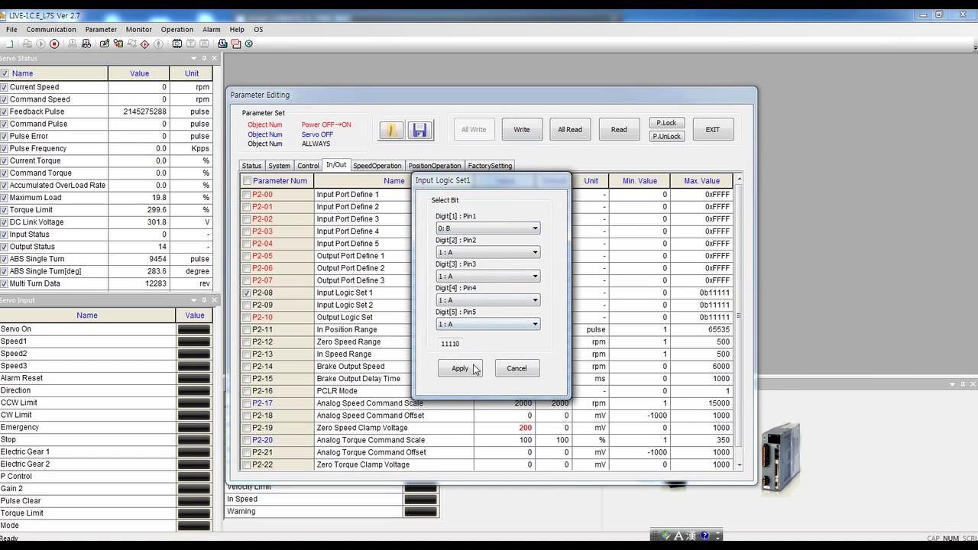
pyautogui.click(461, 364)
pyautogui.click(522, 130)
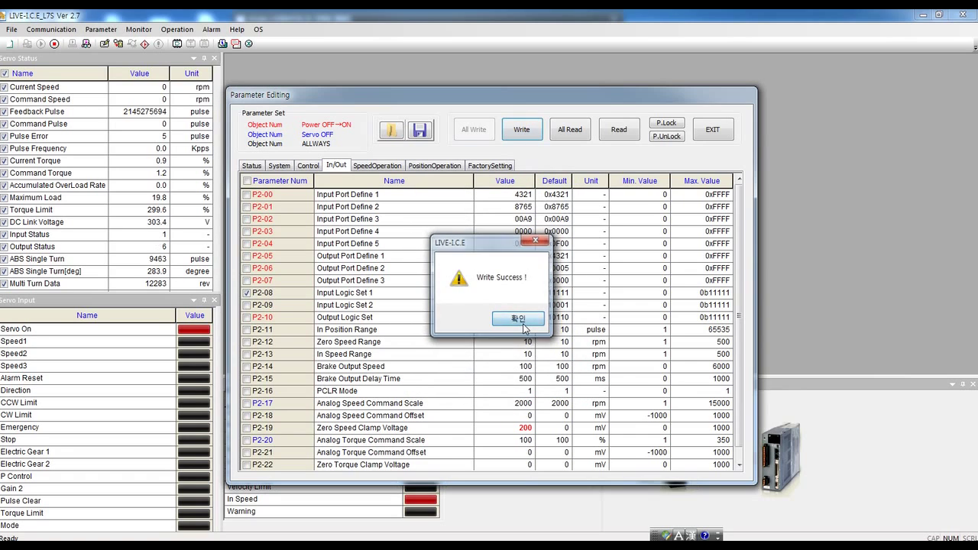
pyautogui.click(574, 258)
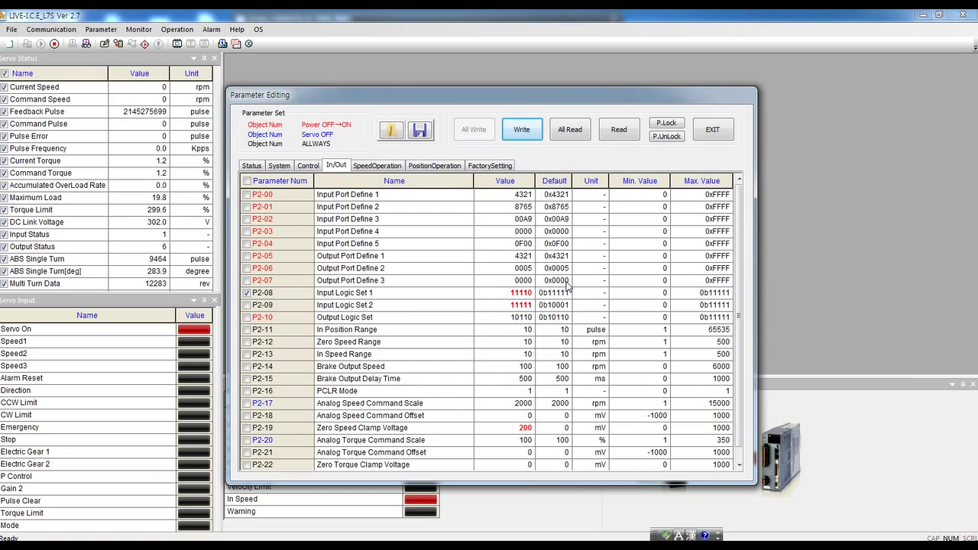